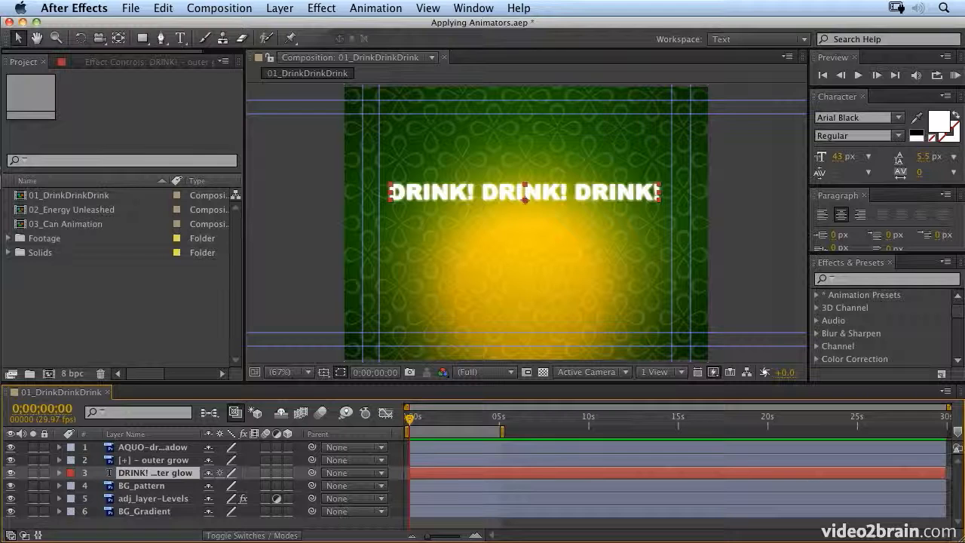
Mark every layer except the DRINK! text layer as shy and hide the shy layers in the timeline.
{"action": "mouse_move", "coordinate": [408, 417]}
{"action": "left_mouse_down"}
{"action": "mouse_move", "coordinate": [449, 421]}
{"action": "mouse_move", "coordinate": [389, 422]}
{"action": "left_mouse_up"}
{"action": "mouse_move", "coordinate": [565, 194]}
{"action": "left_mouse_down"}
{"action": "mouse_move", "coordinate": [716, 98]}
{"action": "mouse_move", "coordinate": [716, 120]}
{"action": "mouse_move", "coordinate": [623, 188]}
{"action": "mouse_move", "coordinate": [568, 189]}
{"action": "left_mouse_up"}
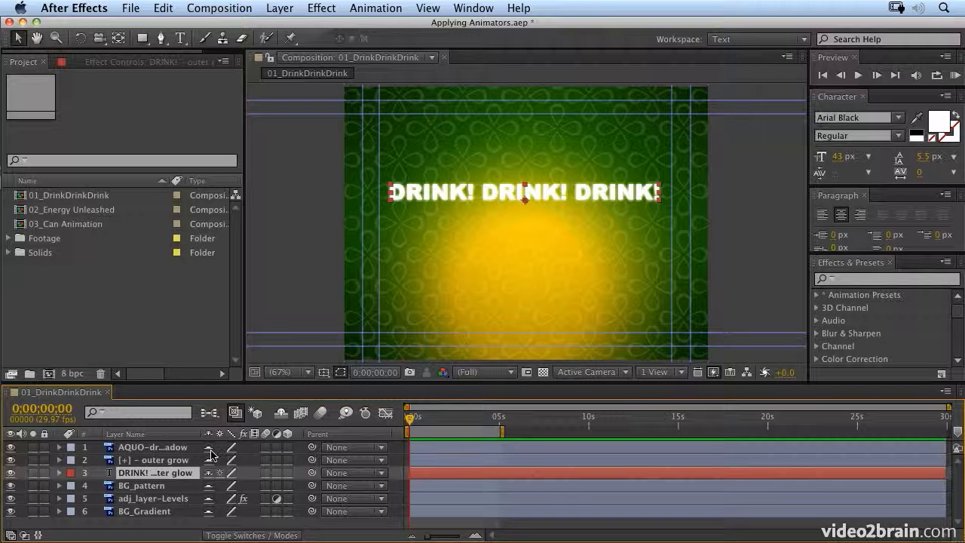
{"action": "left_click", "coordinate": [284, 420]}
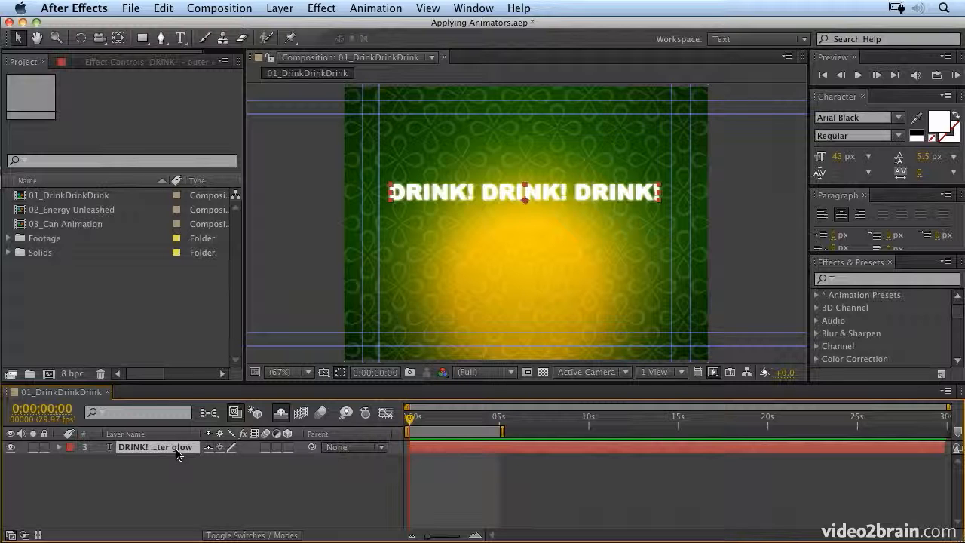
Add a Position animator to the DRINK! text layer.
{"action": "left_click", "coordinate": [60, 448]}
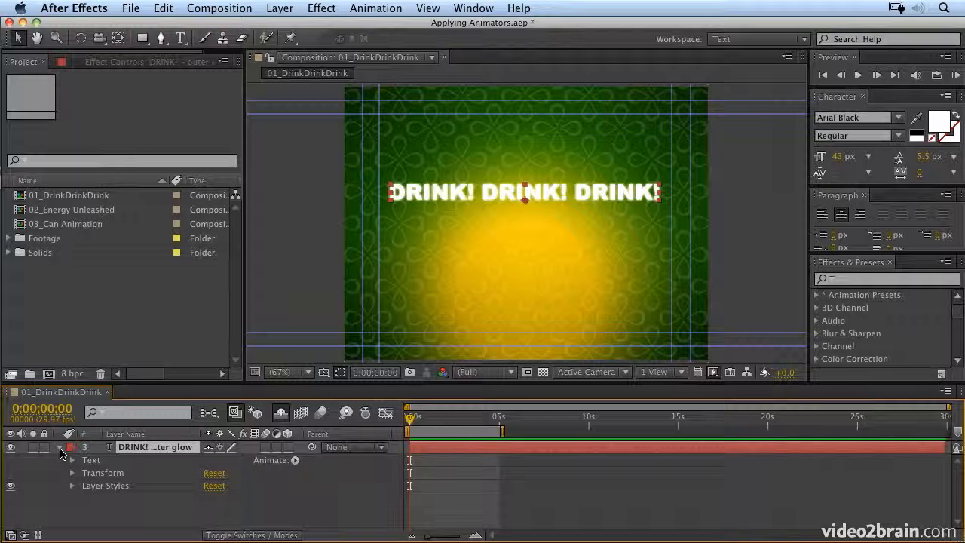
{"action": "left_click", "coordinate": [71, 461]}
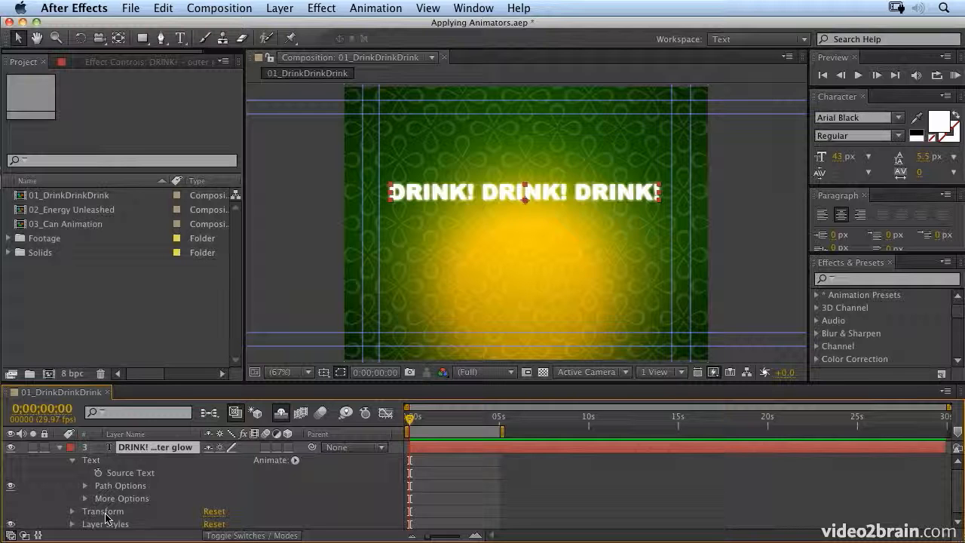
{"action": "left_click", "coordinate": [295, 460]}
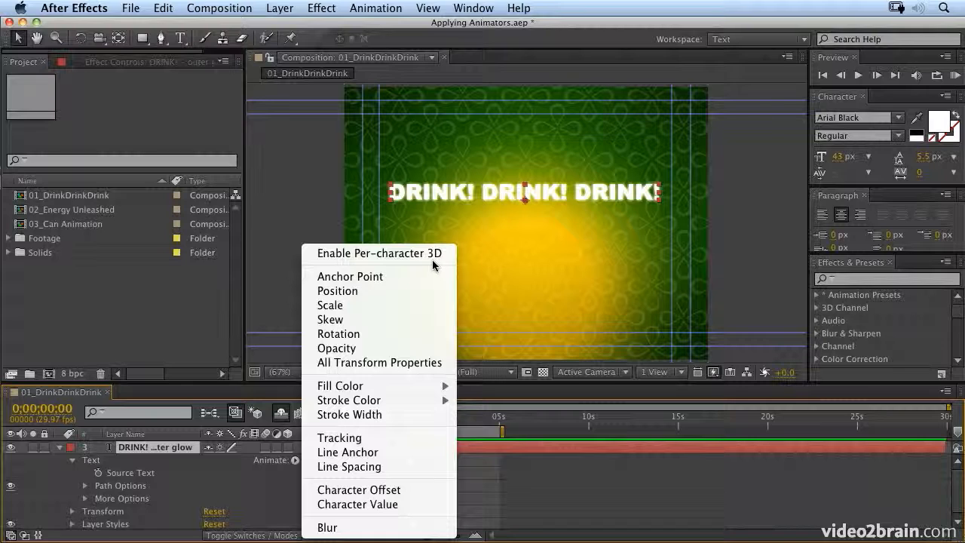
{"action": "left_click", "coordinate": [375, 291]}
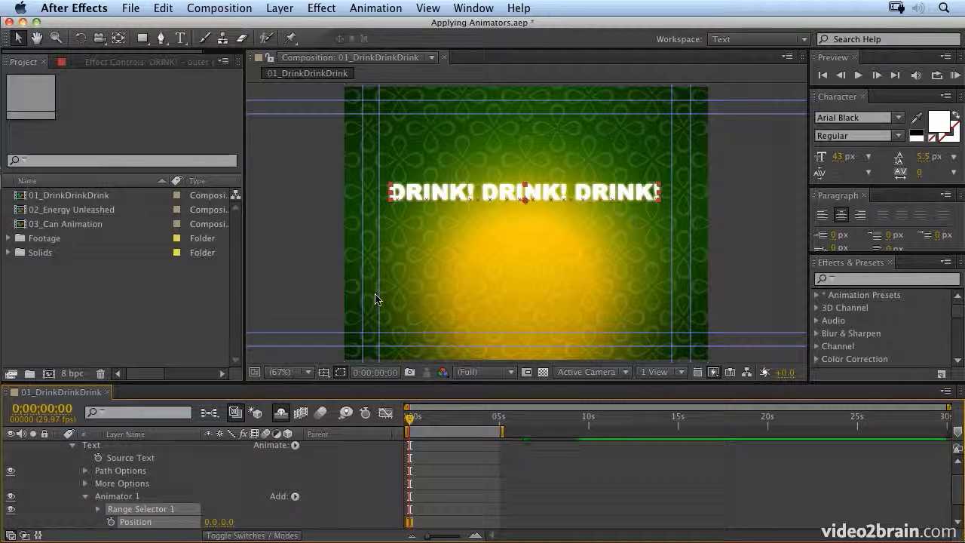
Raise the text by setting the animator's Position to 0, -92.
{"action": "left_click_drag", "start_coordinate": [226, 521], "coordinate": [253, 518]}
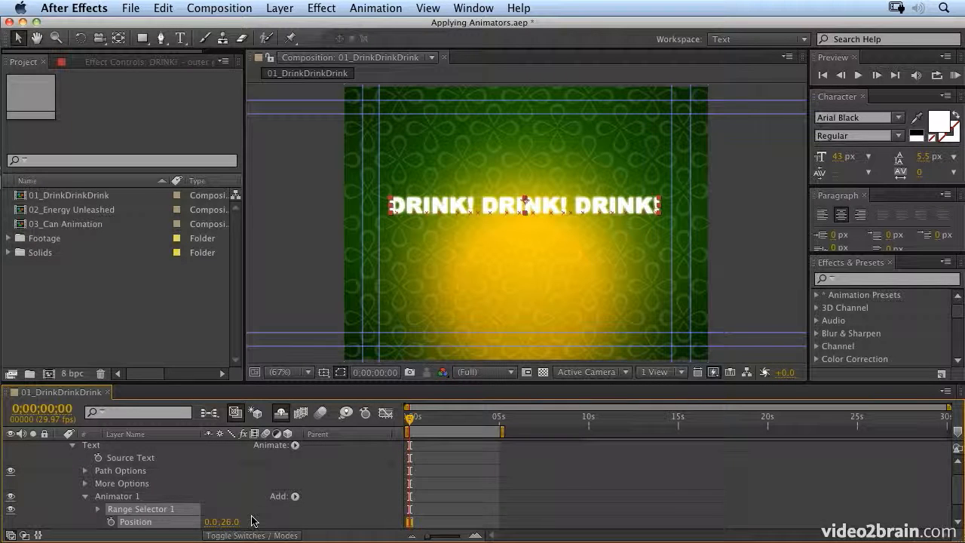
{"action": "key", "text": "cmd+z"}
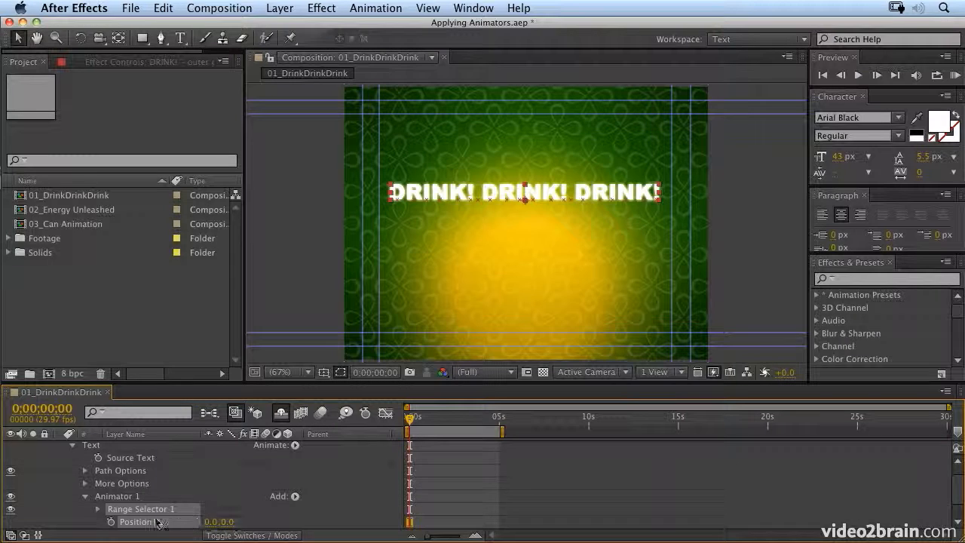
{"action": "left_click_drag", "start_coordinate": [226, 527], "coordinate": [160, 519]}
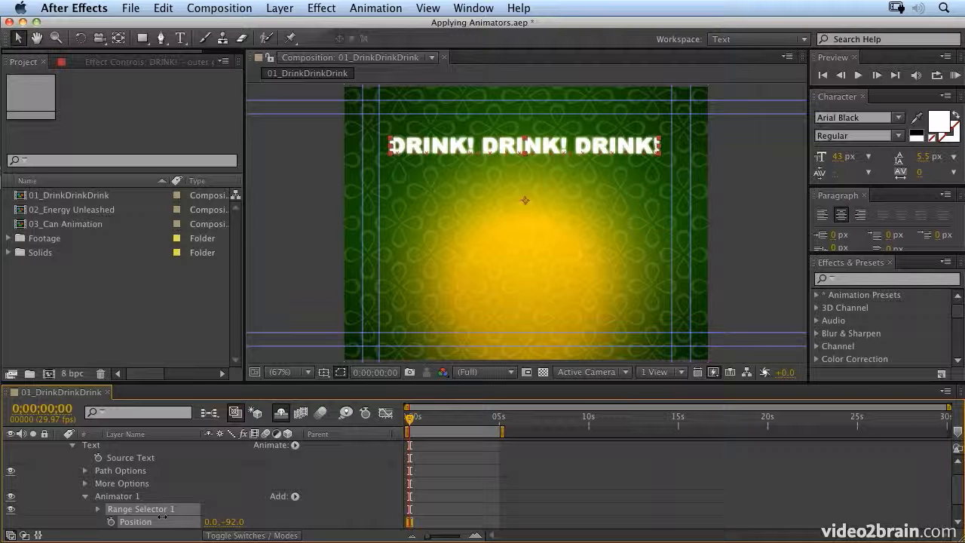
Limit Range Selector 1 to the first word by reducing its End to 35%.
{"action": "left_click", "coordinate": [98, 514]}
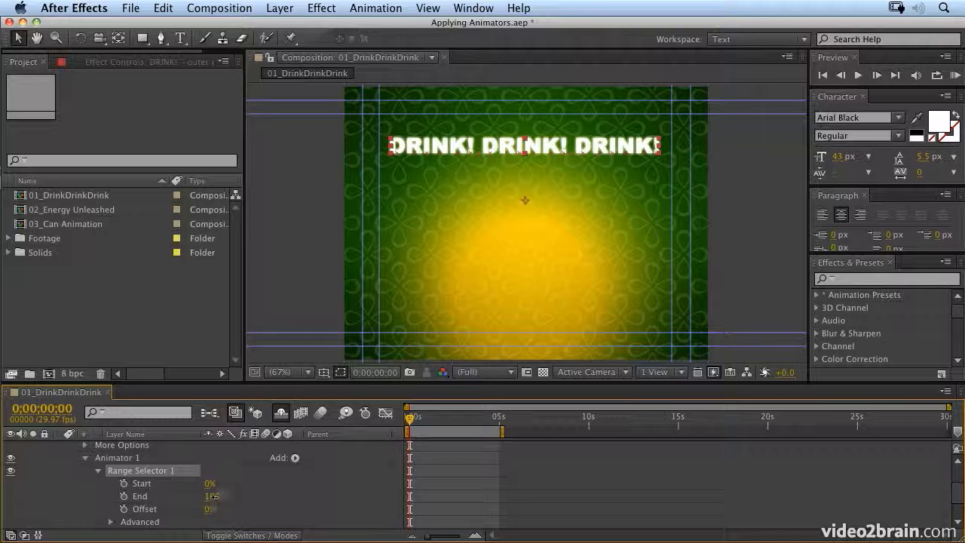
{"action": "left_click_drag", "start_coordinate": [215, 496], "coordinate": [163, 496]}
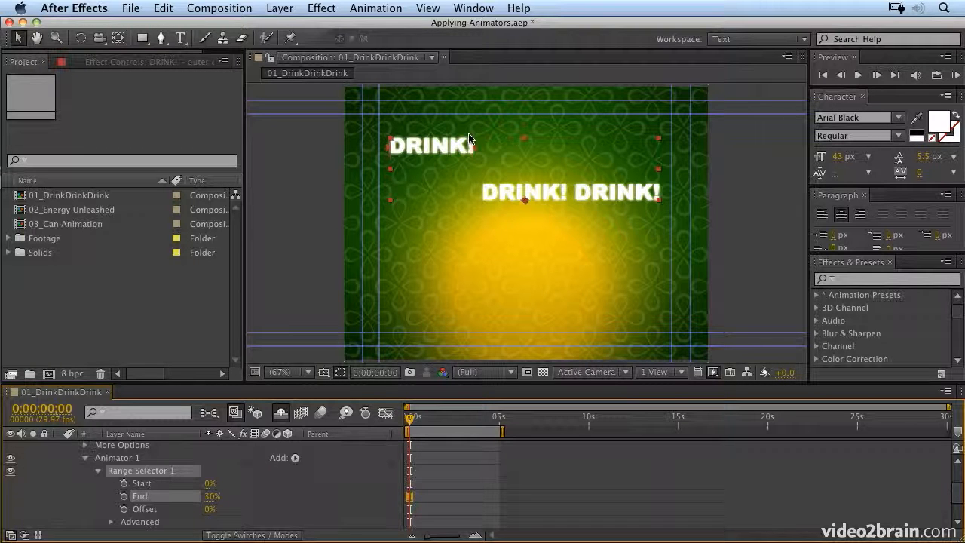
{"action": "left_click", "coordinate": [474, 146]}
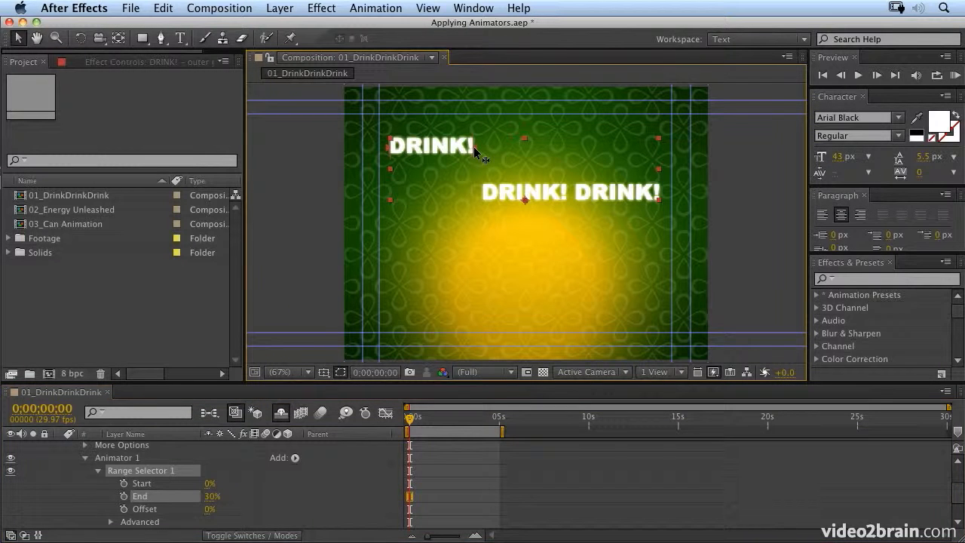
{"action": "left_click_drag", "start_coordinate": [502, 148], "coordinate": [536, 174]}
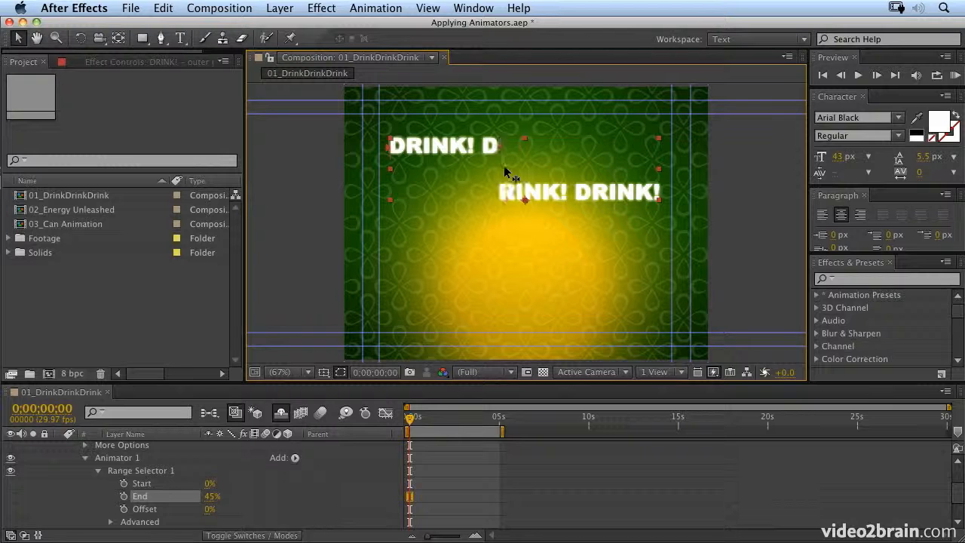
{"action": "mouse_move", "coordinate": [468, 164]}
{"action": "left_mouse_down"}
{"action": "mouse_move", "coordinate": [554, 170]}
{"action": "mouse_move", "coordinate": [438, 161]}
{"action": "mouse_move", "coordinate": [572, 175]}
{"action": "mouse_move", "coordinate": [469, 165]}
{"action": "mouse_move", "coordinate": [481, 165]}
{"action": "left_mouse_up"}
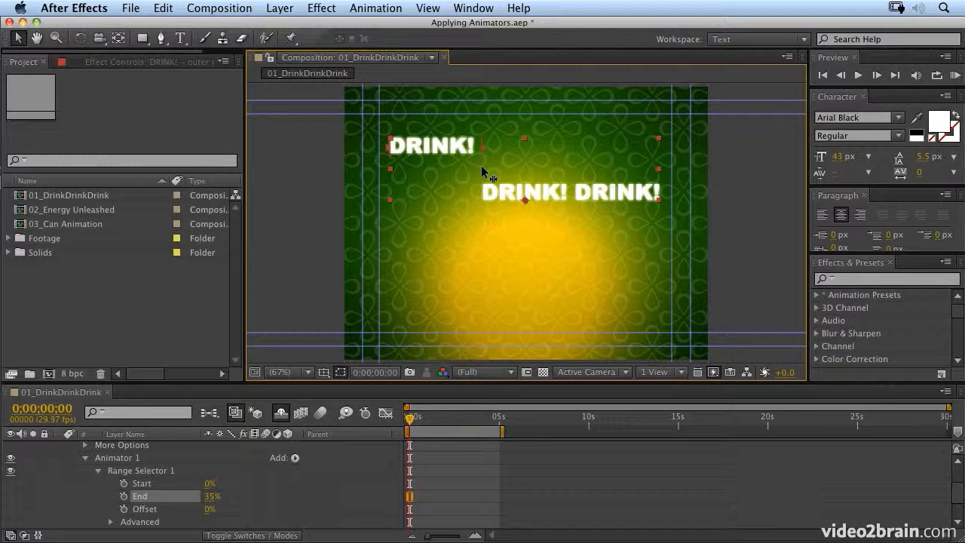
Change the Range Selector's units to Index and set its End to 6.
{"action": "left_click", "coordinate": [111, 522]}
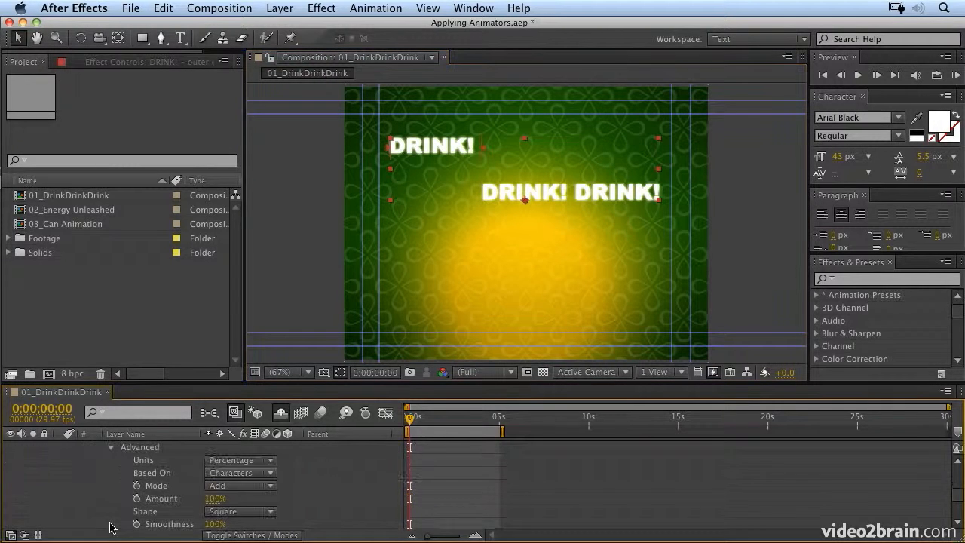
{"action": "left_click", "coordinate": [225, 461]}
{"action": "left_click", "coordinate": [231, 488]}
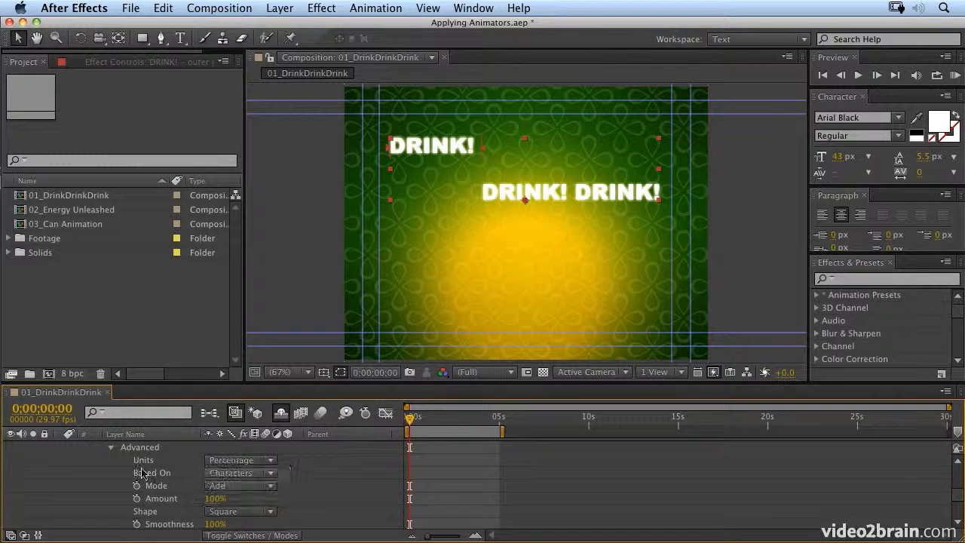
{"action": "left_click", "coordinate": [107, 466]}
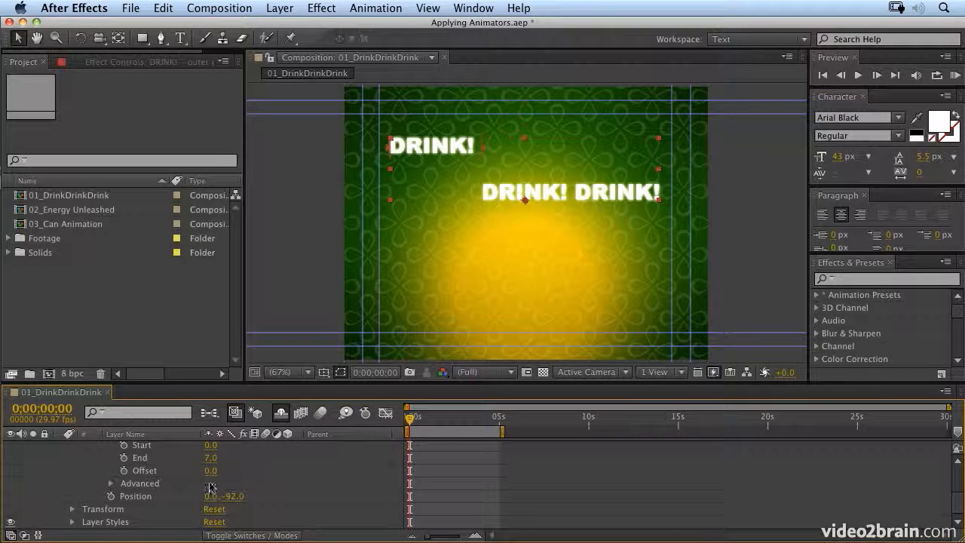
{"action": "scroll", "coordinate": [211, 489], "scroll_direction": "up", "scroll_amount": 2}
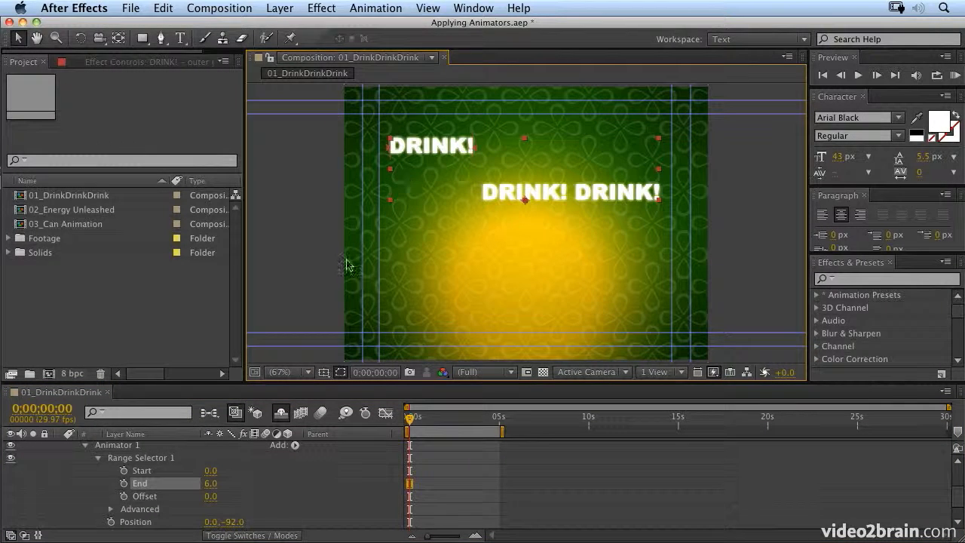
Review the Range Selector's Based On options, keeping Characters.
{"action": "left_click", "coordinate": [111, 510]}
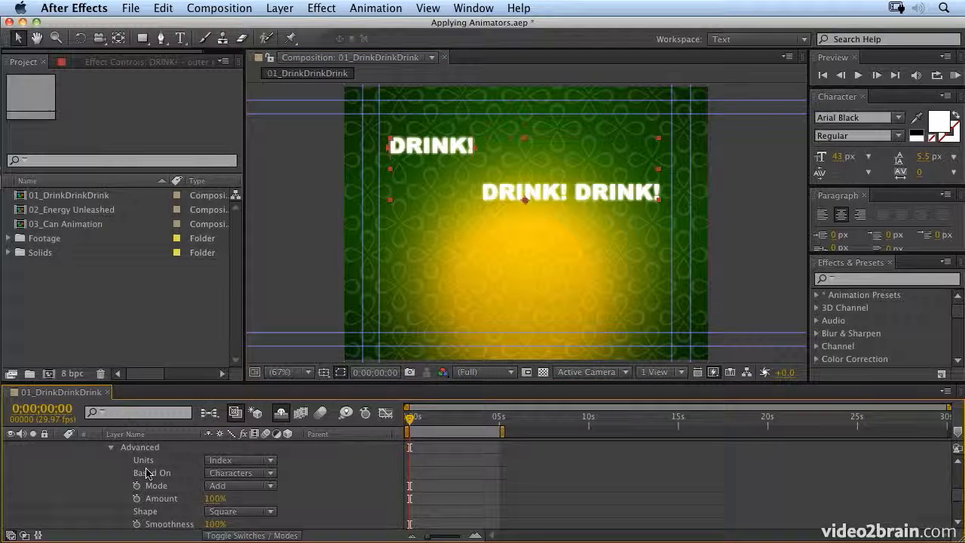
{"action": "left_click", "coordinate": [244, 474]}
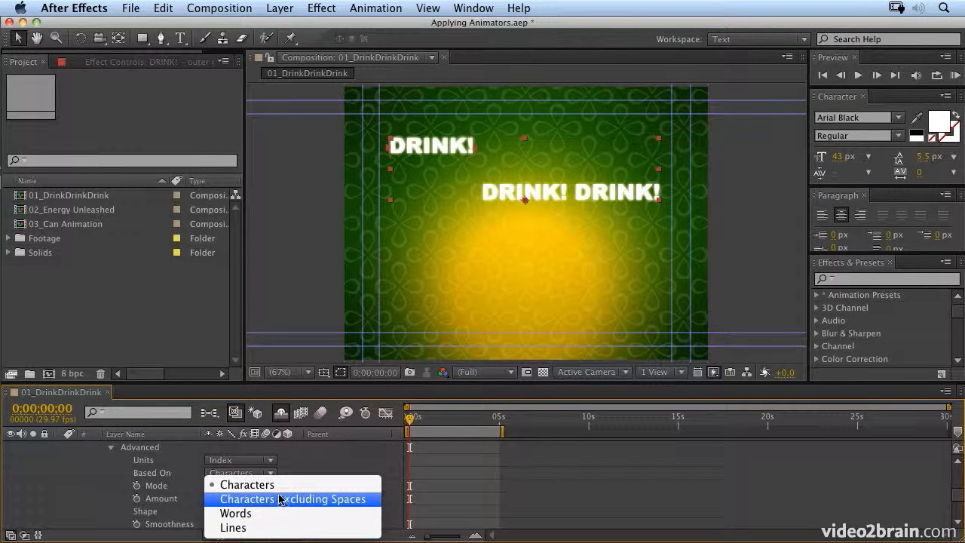
{"action": "left_click", "coordinate": [279, 489]}
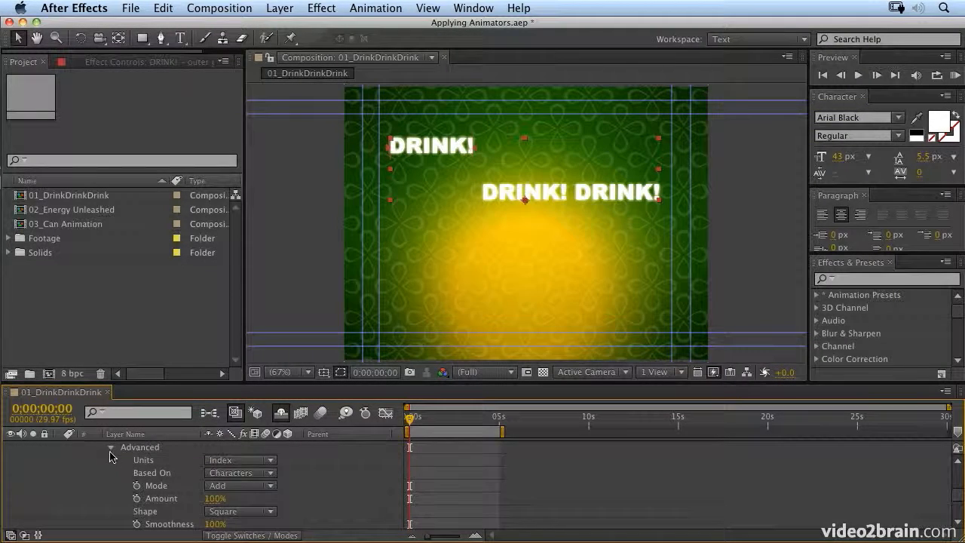
{"action": "left_click", "coordinate": [111, 448]}
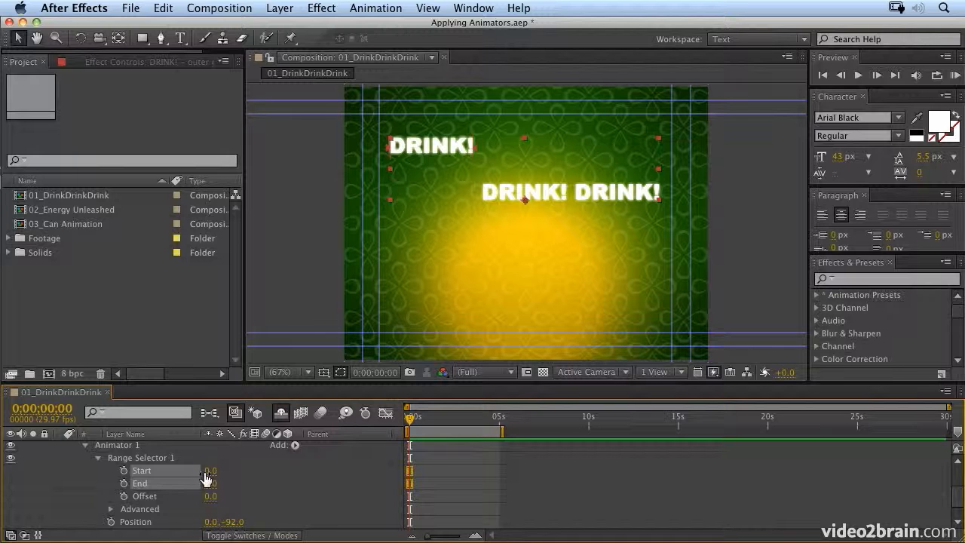
Keep the Range Selector's Start at 0 and extend its End to 20 so it covers all three words.
{"action": "mouse_move", "coordinate": [207, 471]}
{"action": "left_mouse_down"}
{"action": "mouse_move", "coordinate": [226, 471]}
{"action": "mouse_move", "coordinate": [199, 471]}
{"action": "left_mouse_up"}
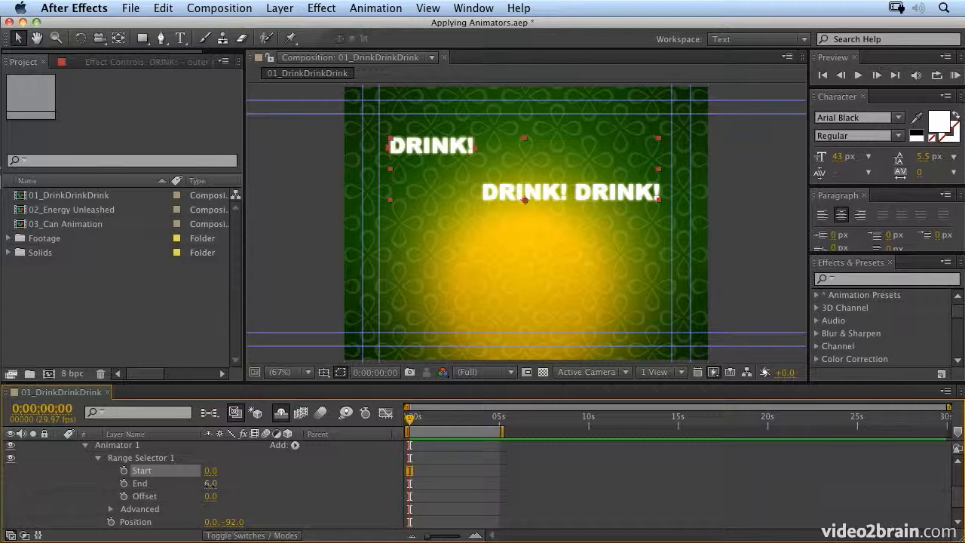
{"action": "left_click_drag", "start_coordinate": [209, 484], "coordinate": [209, 483]}
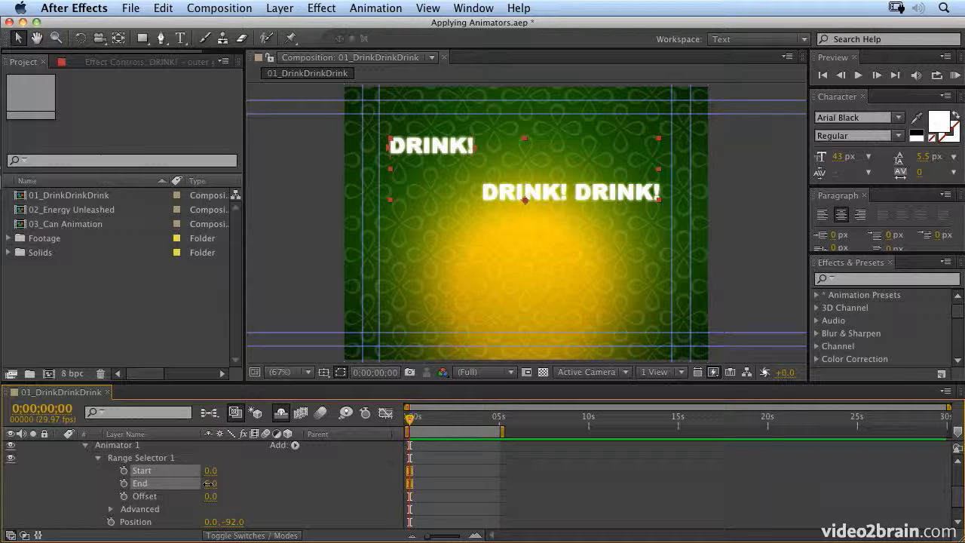
{"action": "left_click", "coordinate": [208, 483]}
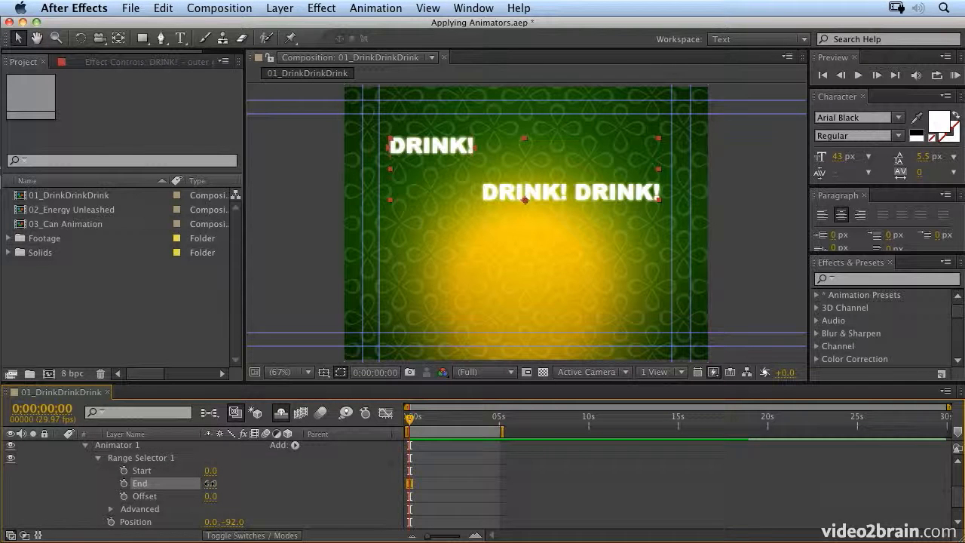
{"action": "left_click", "coordinate": [210, 483]}
{"action": "type", "text": "6"}
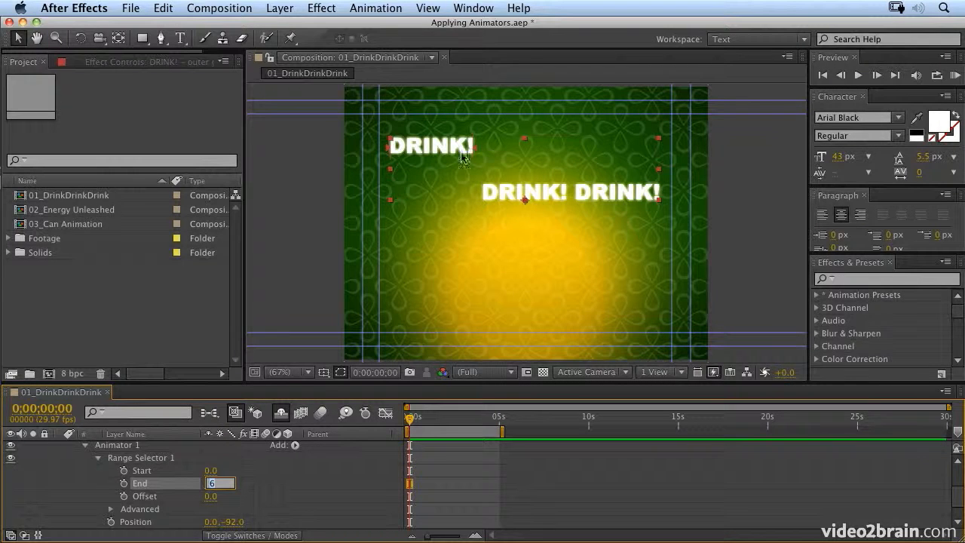
{"action": "left_click_drag", "start_coordinate": [475, 151], "coordinate": [663, 192]}
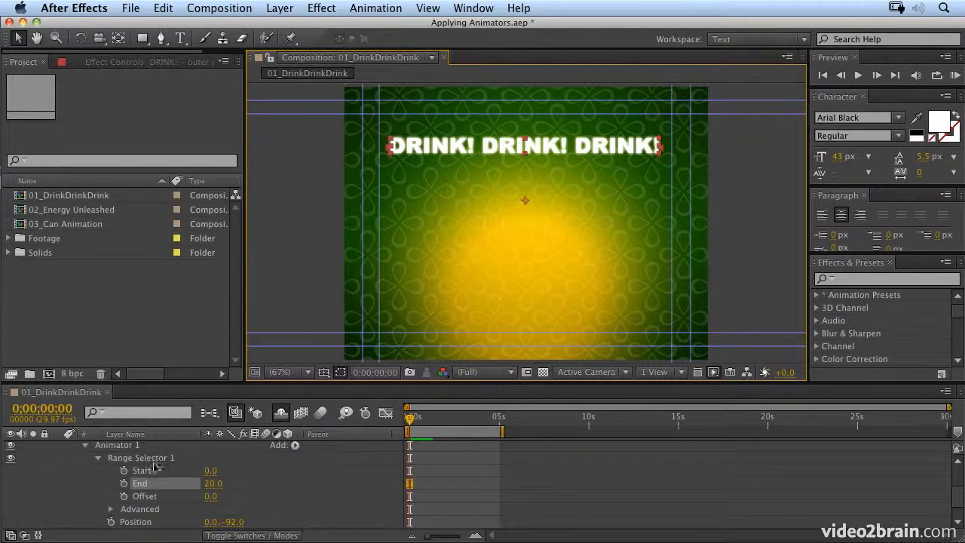
Keyframe the Range Selector's Start from 0 at the first frame to 20 at 0;00;02;04.
{"action": "left_click", "coordinate": [124, 470]}
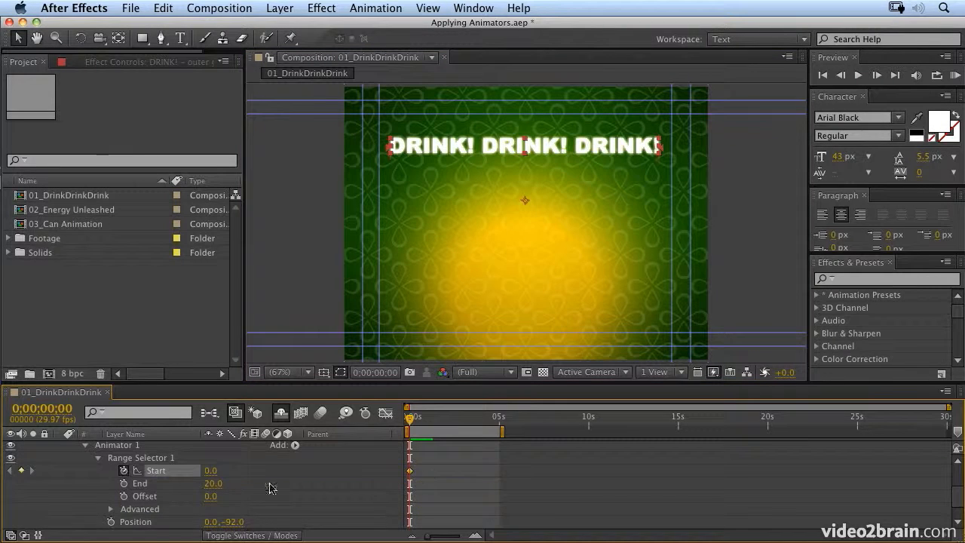
{"action": "left_click_drag", "start_coordinate": [445, 423], "coordinate": [448, 423]}
{"action": "left_click_drag", "start_coordinate": [211, 470], "coordinate": [225, 471]}
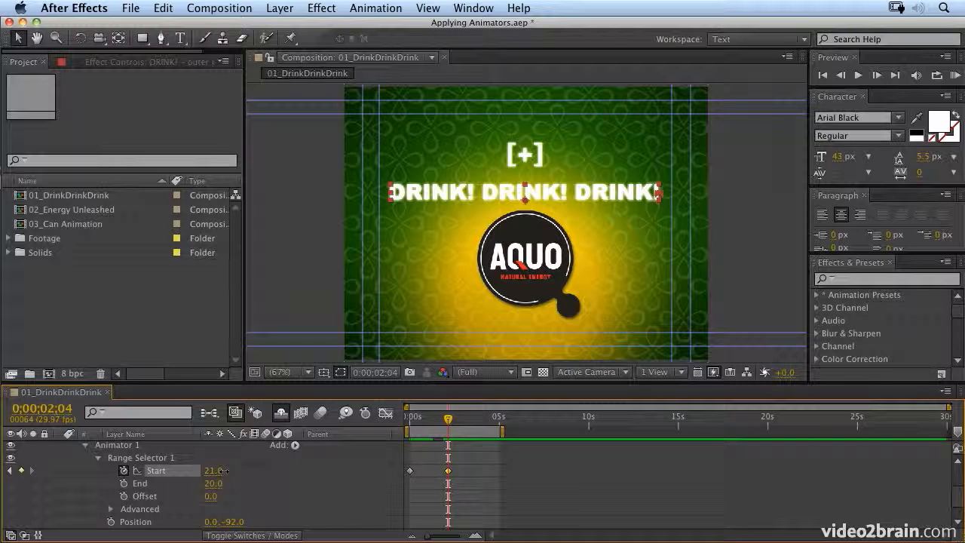
{"action": "left_click", "coordinate": [214, 472]}
{"action": "type", "text": "20"}
{"action": "key", "text": "Return"}
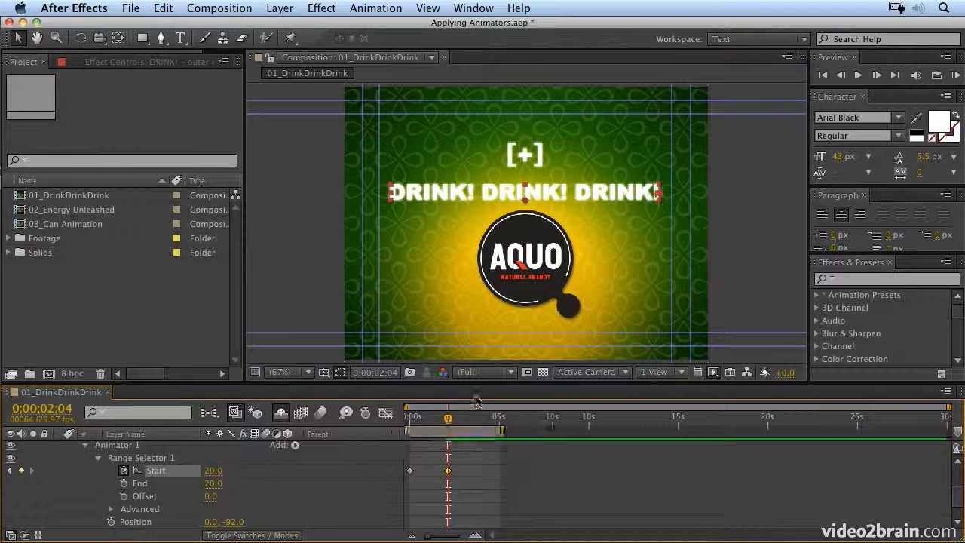
Preview the text animation and scrub back to 0;00;00;23.
{"action": "left_click", "coordinate": [954, 75]}
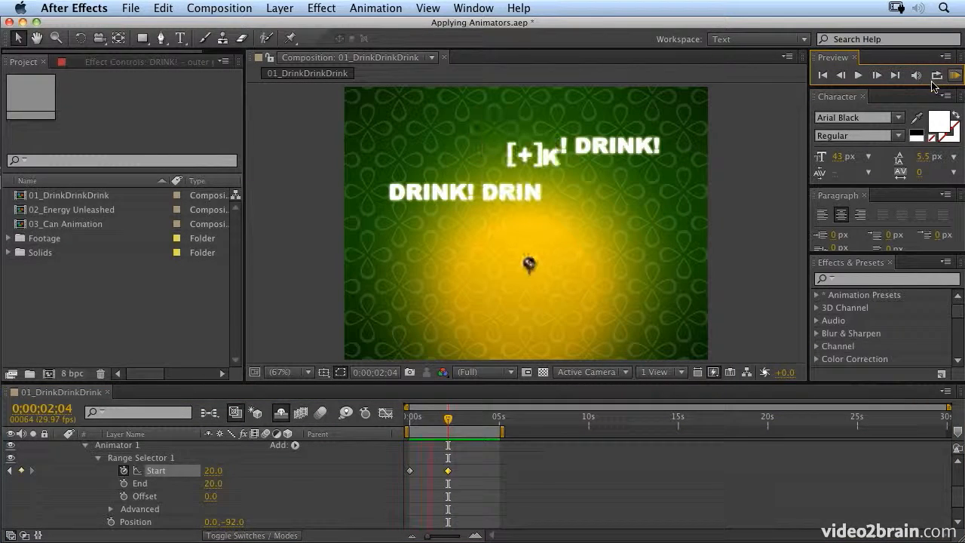
{"action": "left_click", "coordinate": [478, 415]}
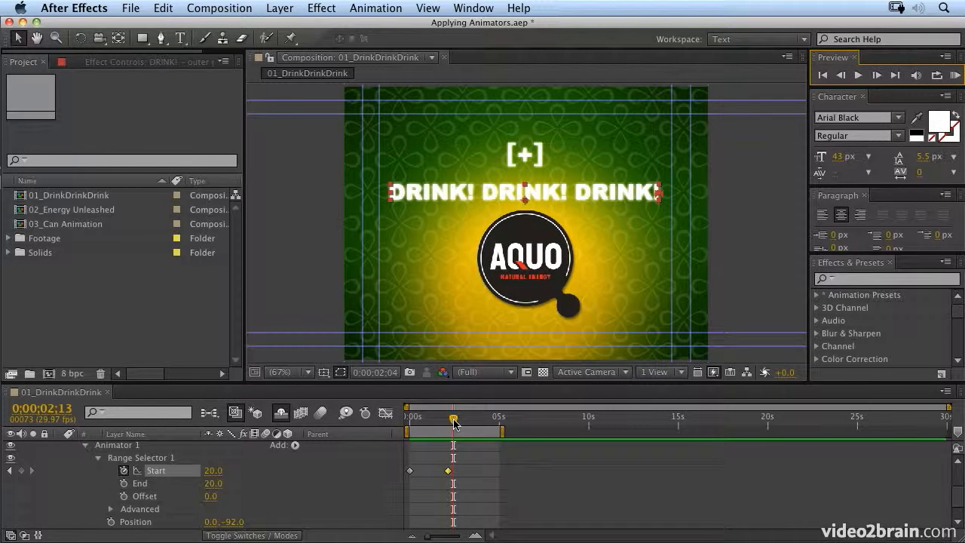
{"action": "left_click_drag", "start_coordinate": [453, 417], "coordinate": [423, 417]}
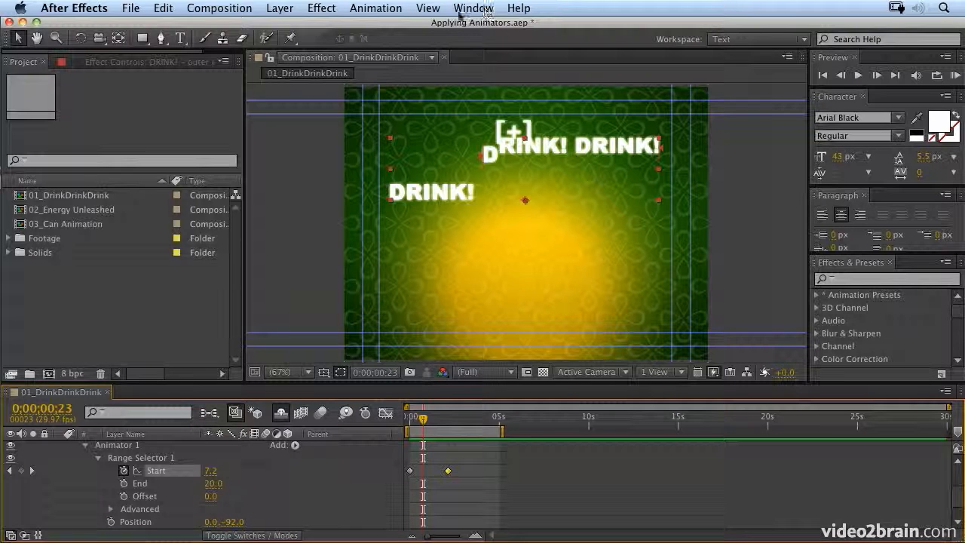
Set the animator's Position to 0, -256 so the letters start above the frame, and preview the animation.
{"action": "left_click_drag", "start_coordinate": [234, 522], "coordinate": [113, 522]}
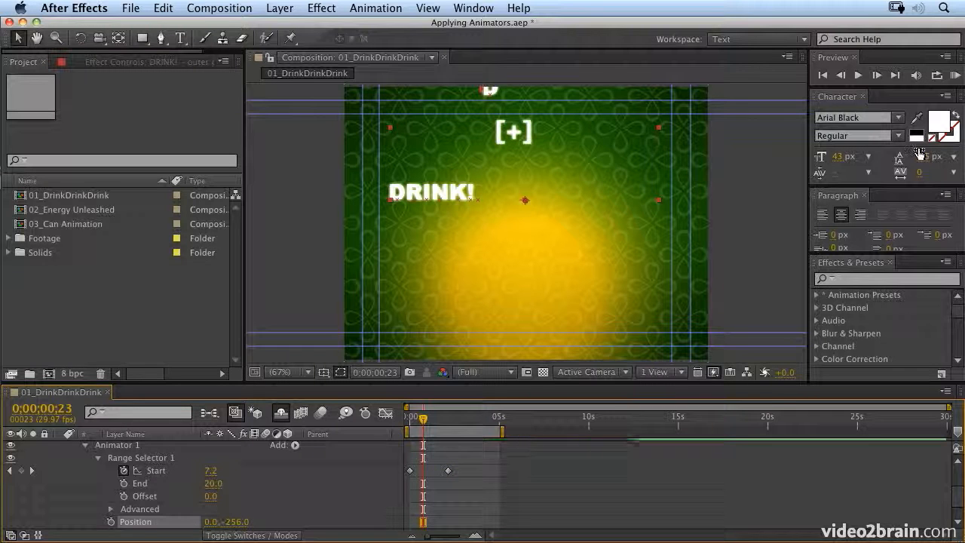
{"action": "left_click", "coordinate": [956, 75]}
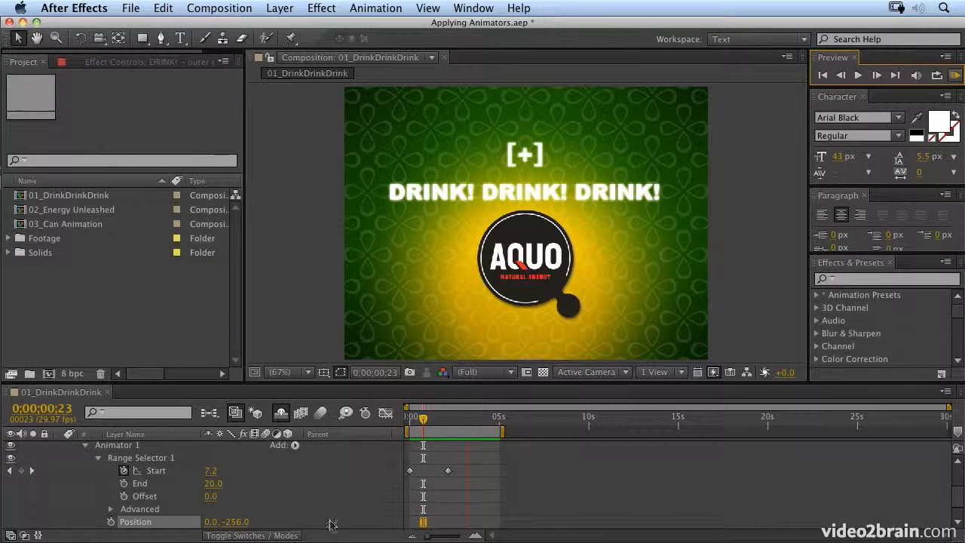
At 0;00;01;08, set the animator's Position to 399, -256 so the letters also come in from the side, and preview the animation.
{"action": "key", "text": "space"}
{"action": "left_click_drag", "start_coordinate": [453, 416], "coordinate": [433, 417]}
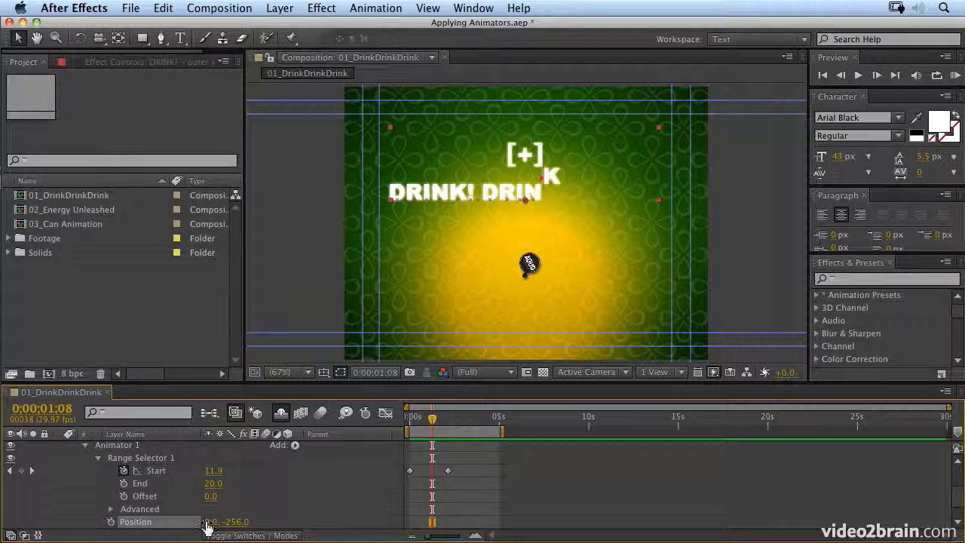
{"action": "left_click_drag", "start_coordinate": [207, 522], "coordinate": [520, 524]}
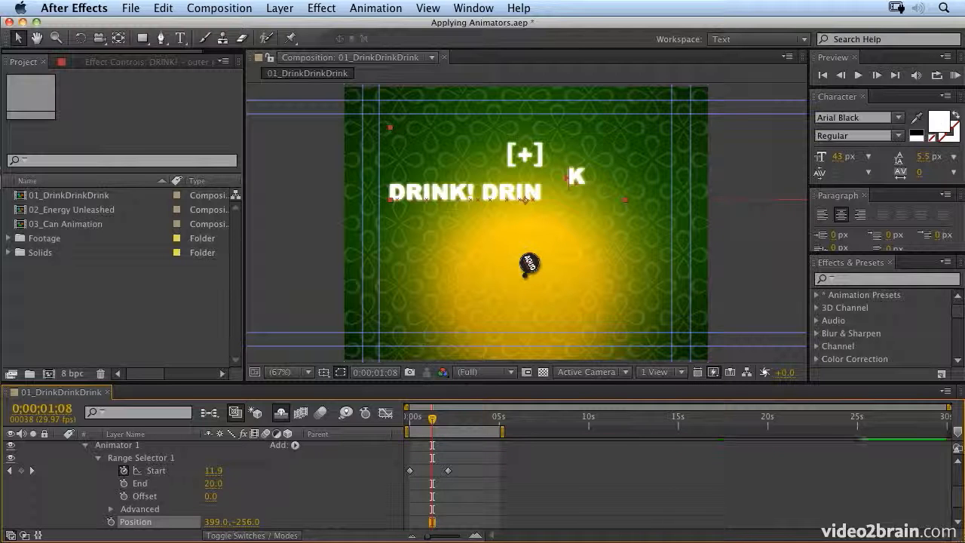
{"action": "left_click", "coordinate": [955, 76]}
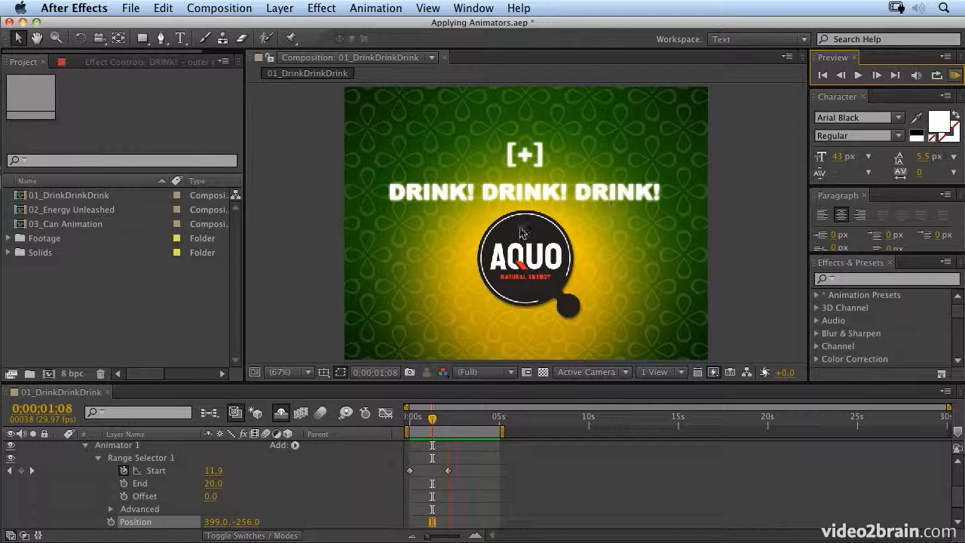
{"action": "left_click", "coordinate": [292, 484]}
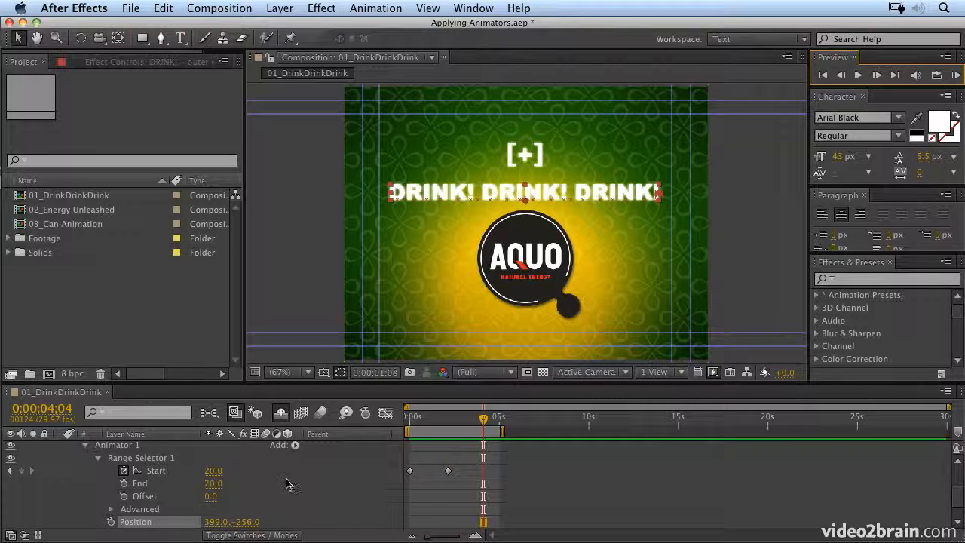
Enable motion blur for the DRINK! outer glow text layer and for the composition, and preview the animation.
{"action": "scroll", "coordinate": [286, 482], "scroll_direction": "up", "scroll_amount": 2}
{"action": "scroll", "coordinate": [286, 483], "scroll_direction": "up", "scroll_amount": 3}
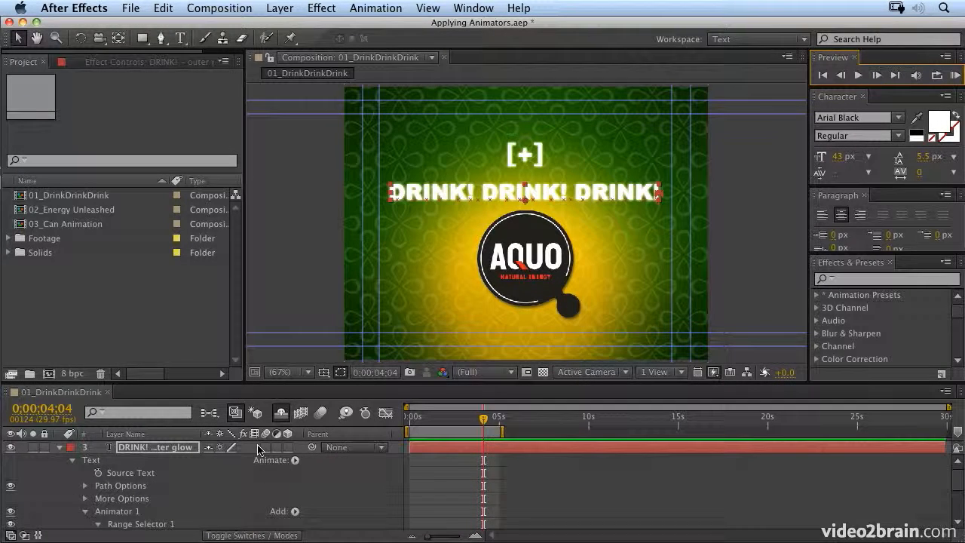
{"action": "left_click", "coordinate": [265, 449]}
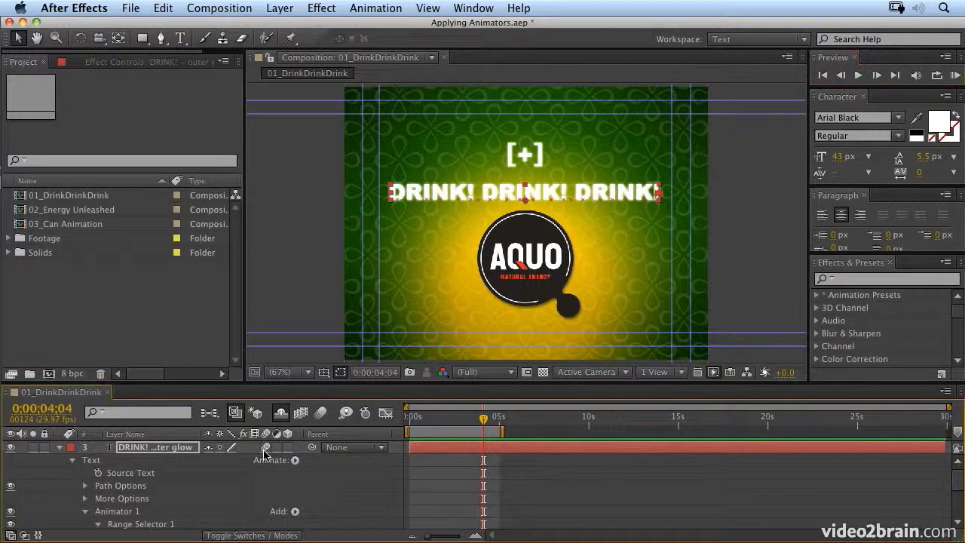
{"action": "left_click", "coordinate": [321, 414]}
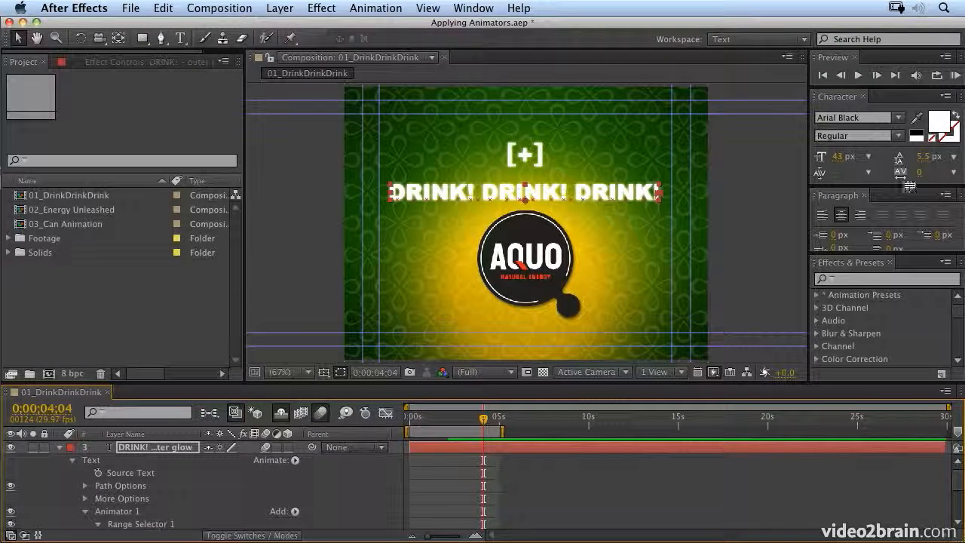
{"action": "left_click", "coordinate": [955, 75]}
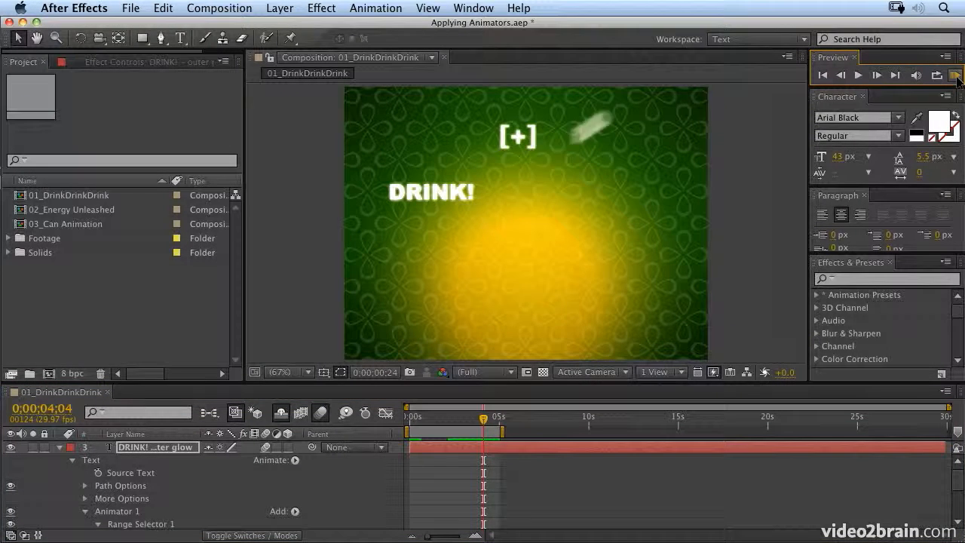
{"action": "left_click", "coordinate": [951, 78]}
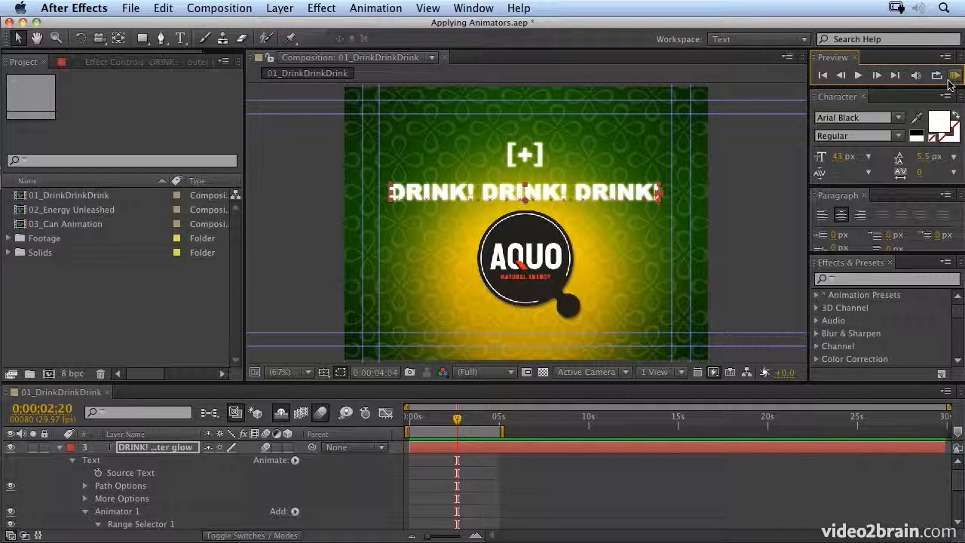